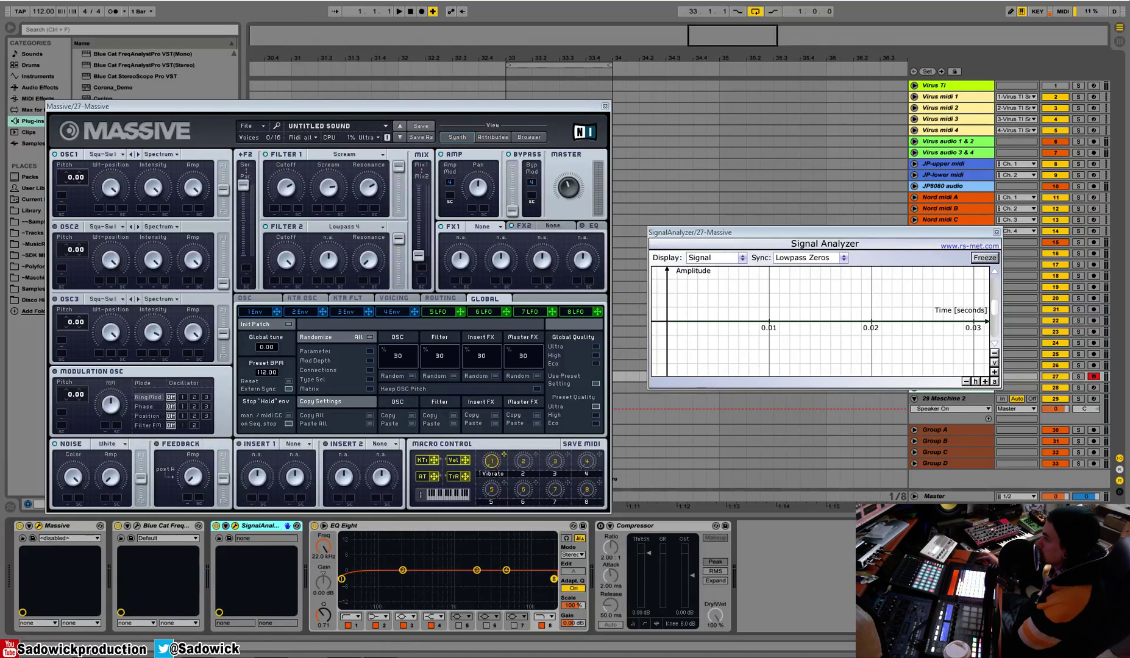
Bring up the draw.io diagram, select the Filters, AMP and Out boxes, then deselect them
{"action": "key", "text": "alt+Tab"}
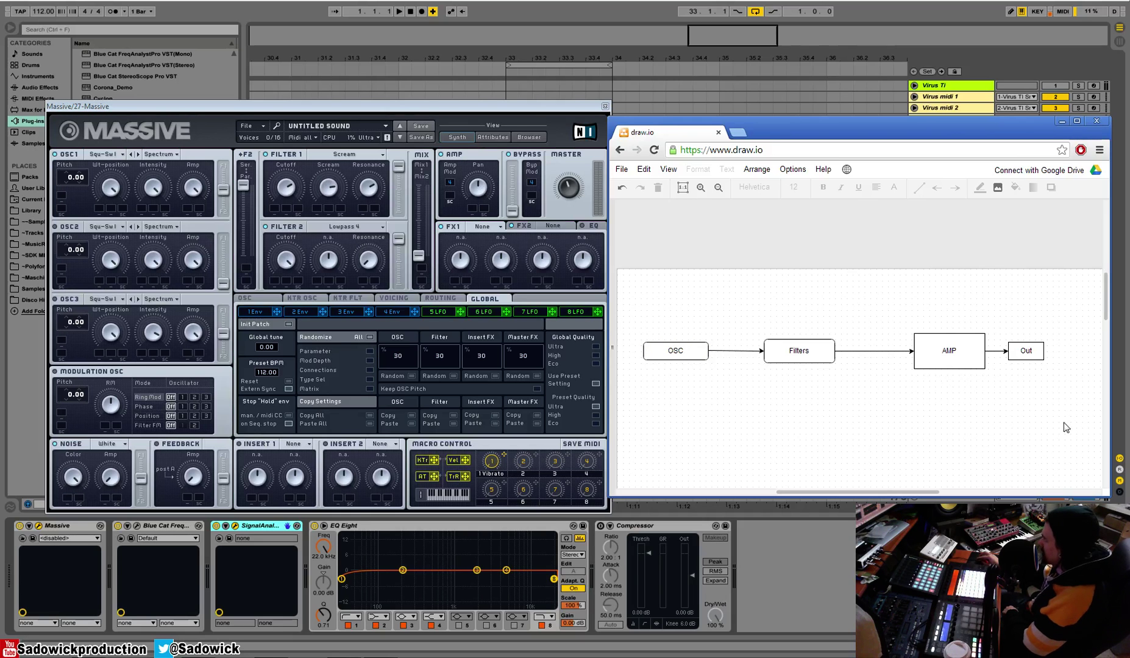
{"action": "left_click_drag", "start_coordinate": [1064, 424], "coordinate": [687, 334]}
{"action": "left_click", "coordinate": [659, 323]}
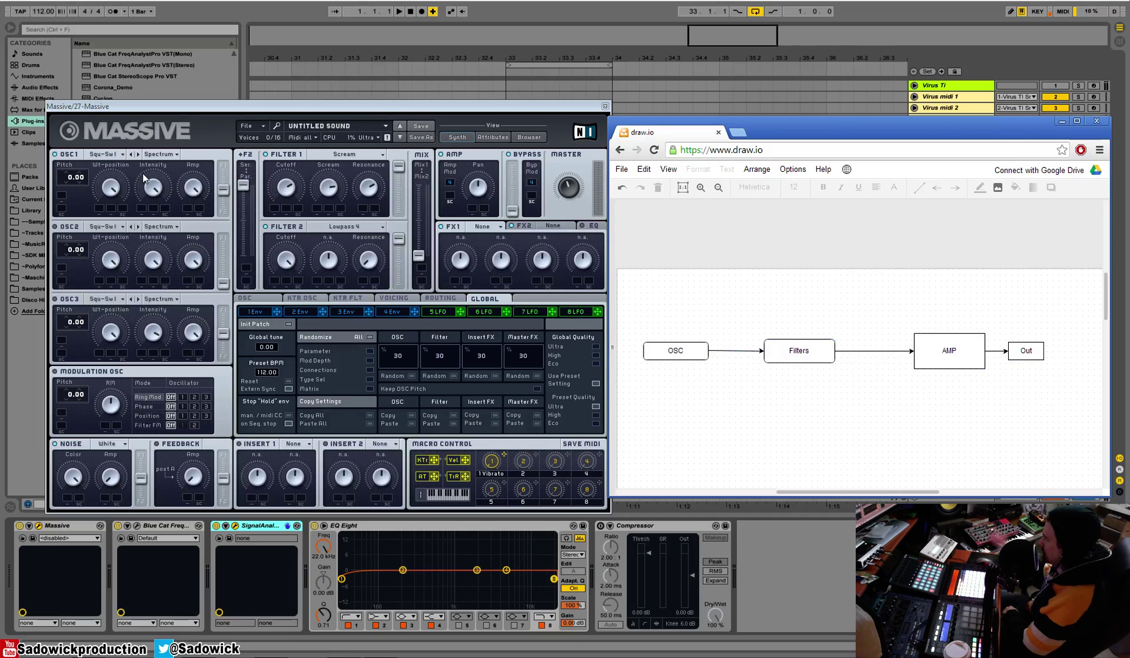
Reset Massive to a blank new sound from the File menu
{"action": "left_click", "coordinate": [258, 106]}
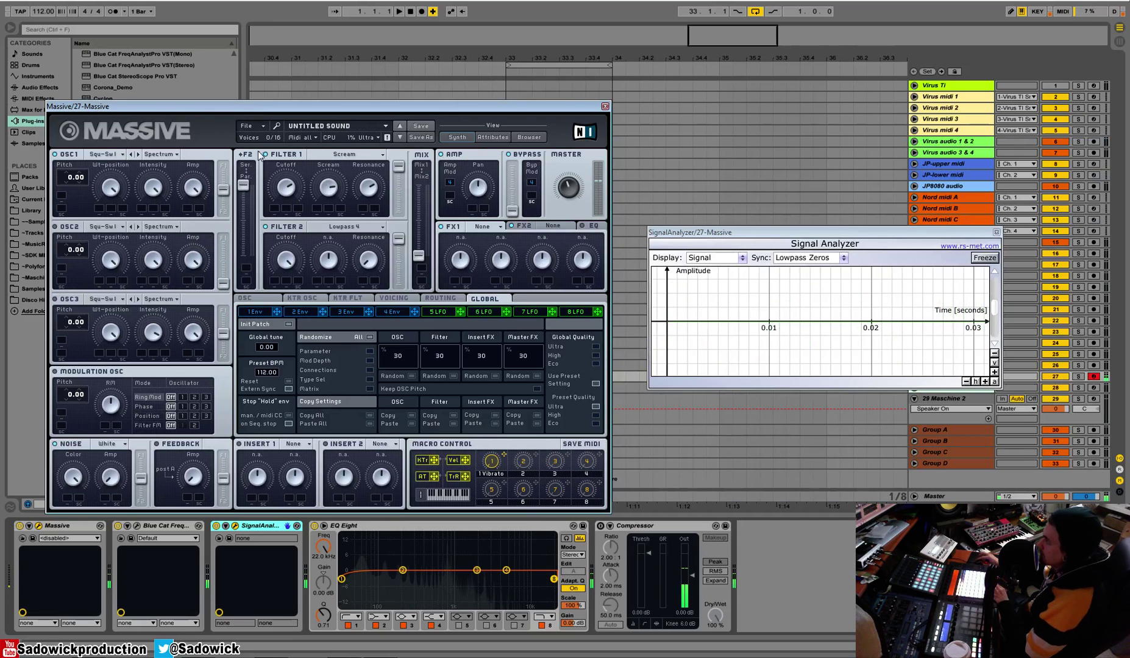
{"action": "left_click", "coordinate": [251, 127]}
{"action": "left_click", "coordinate": [271, 131]}
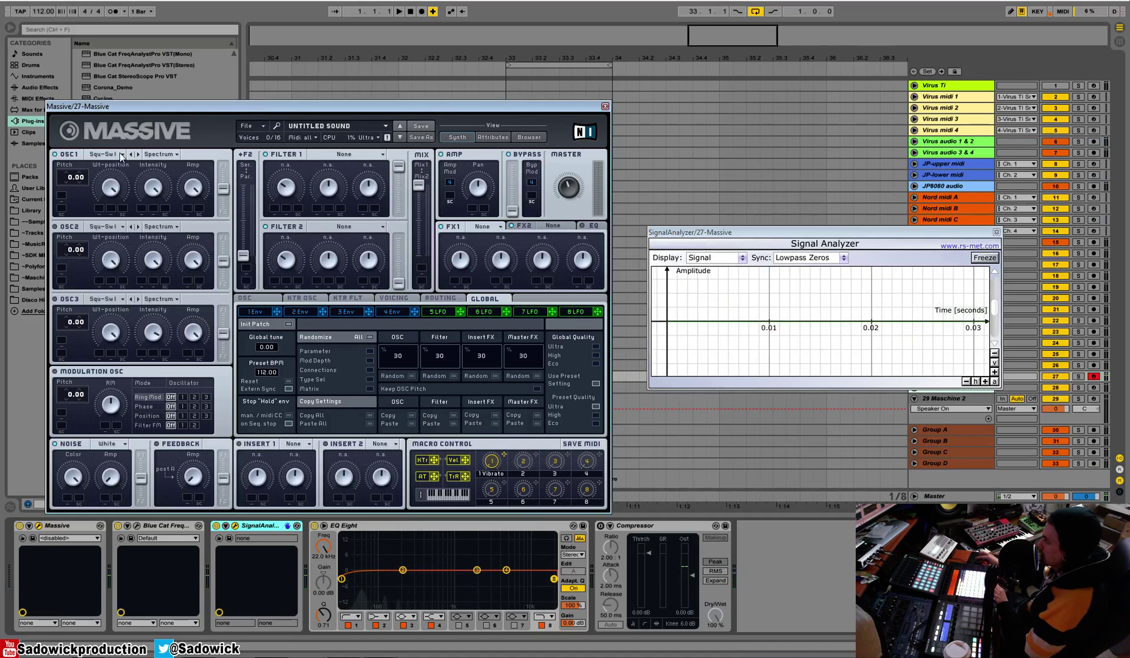
Set Filter 1 to Lowpass 4 and drag its cutoff down to soften the sawtooth
{"action": "left_click", "coordinate": [330, 154]}
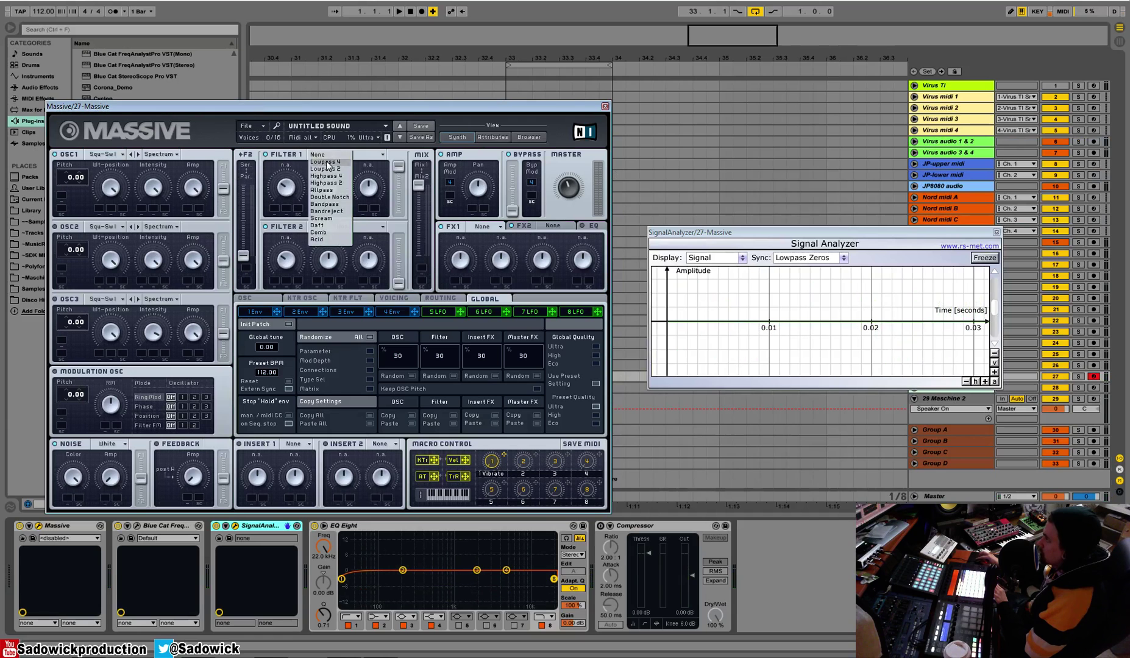
{"action": "left_click", "coordinate": [320, 170]}
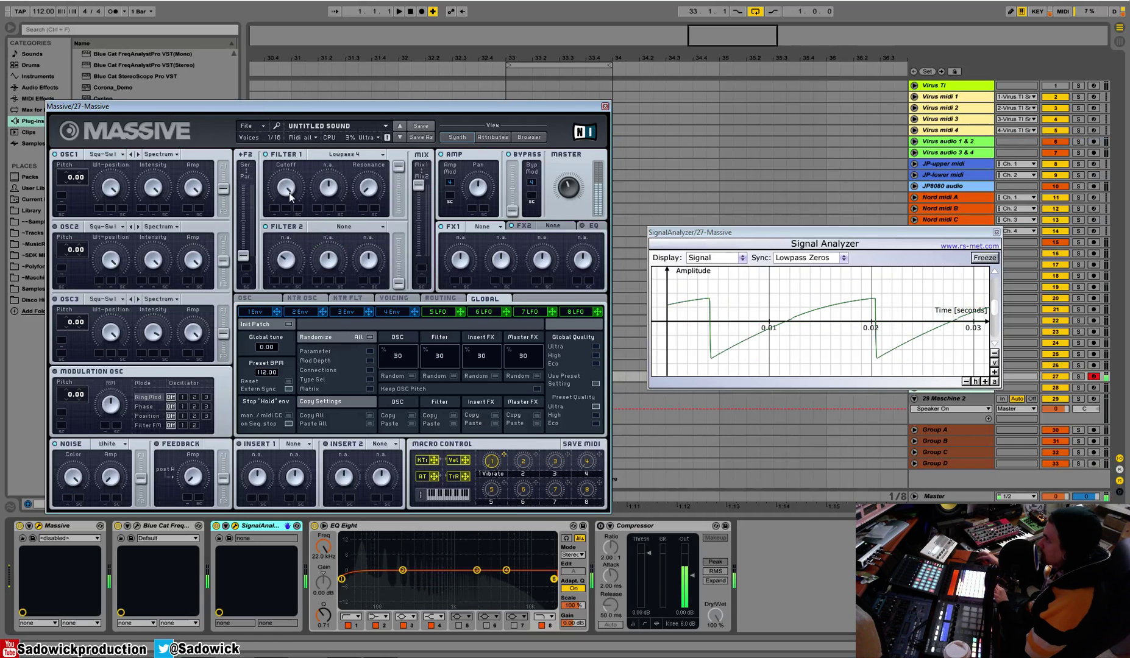
{"action": "left_click_drag", "start_coordinate": [288, 193], "coordinate": [289, 243]}
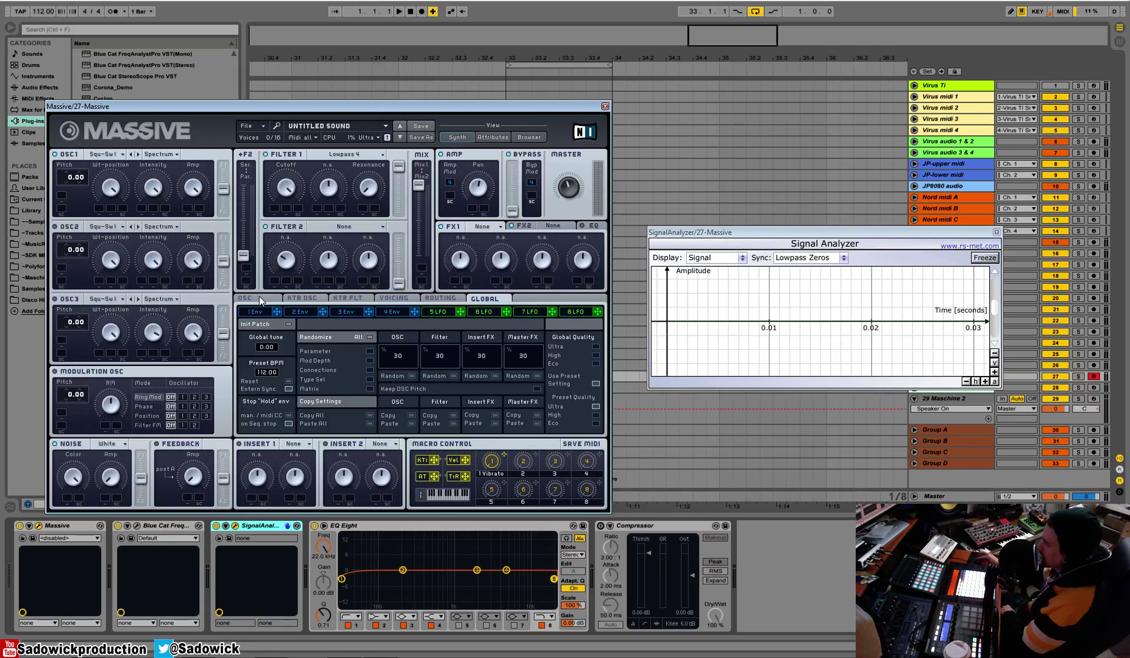
Tour the KTR OSC, KTR FLT, Voicing, Routing and Global pages, ending on OSC settings
{"action": "left_click", "coordinate": [290, 298]}
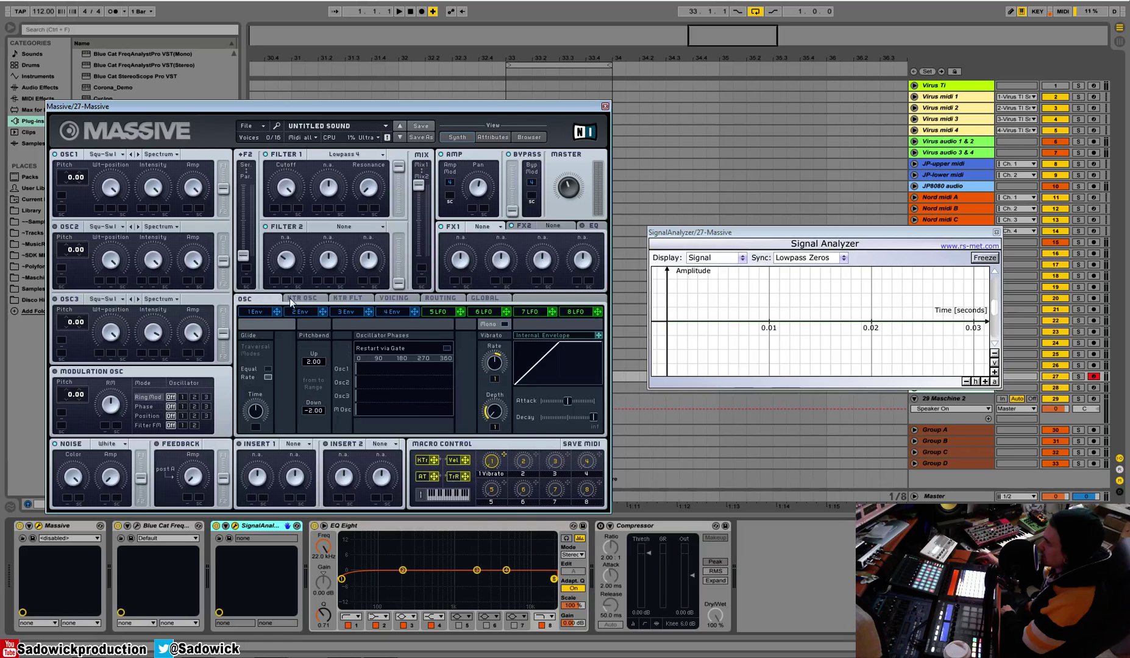
{"action": "left_click", "coordinate": [364, 299]}
{"action": "left_click", "coordinate": [394, 299]}
{"action": "left_click", "coordinate": [440, 299]}
{"action": "left_click", "coordinate": [484, 299]}
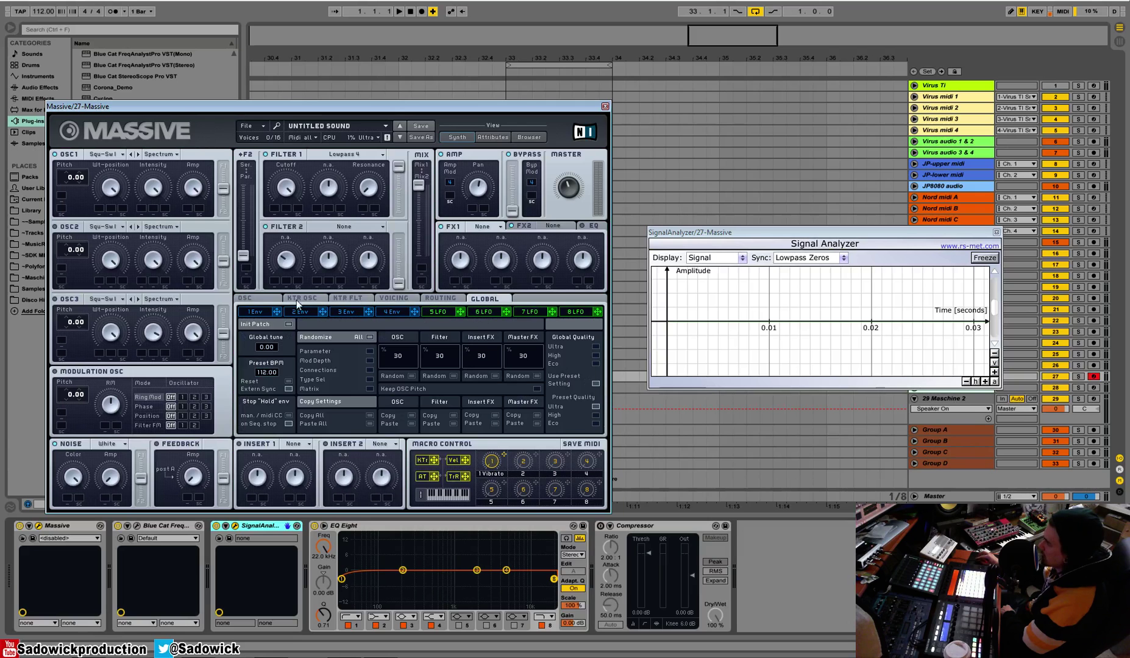
{"action": "left_click", "coordinate": [269, 299]}
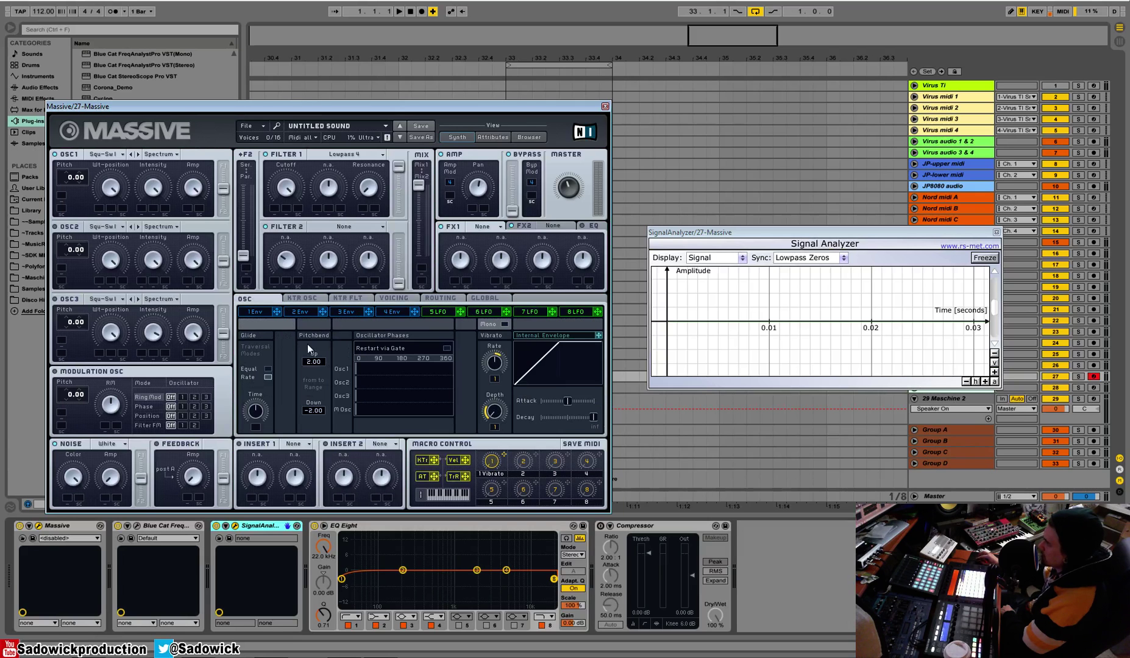
View the 1 Env, 4 Env and 5 LFO modulation pages in turn
{"action": "left_click", "coordinate": [256, 313]}
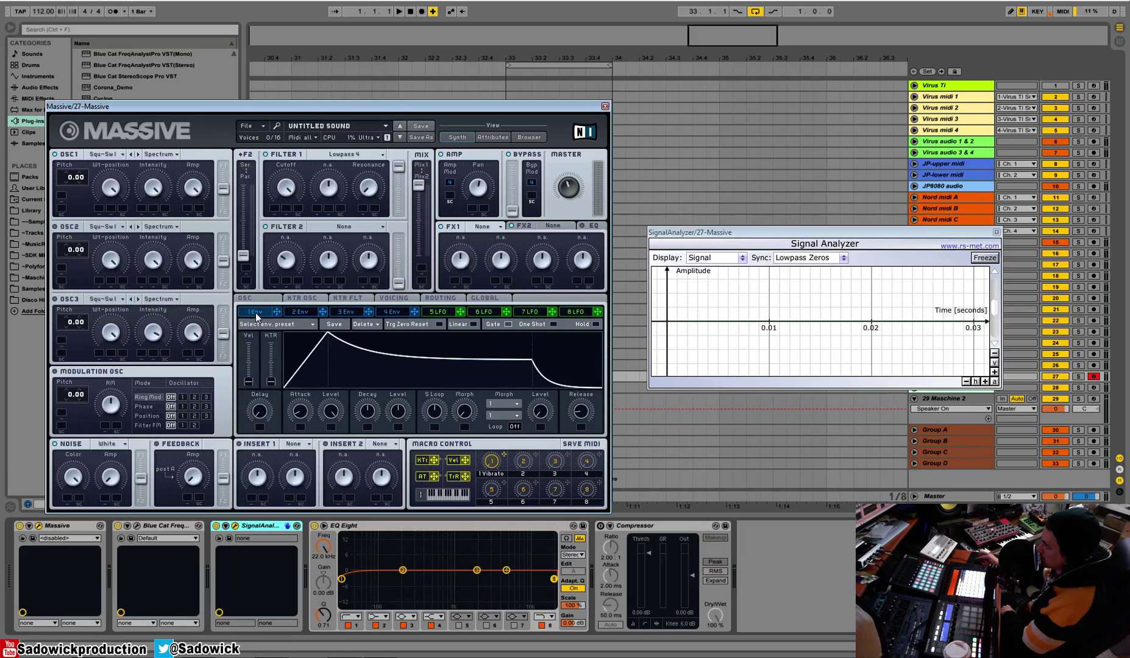
{"action": "left_click", "coordinate": [398, 310]}
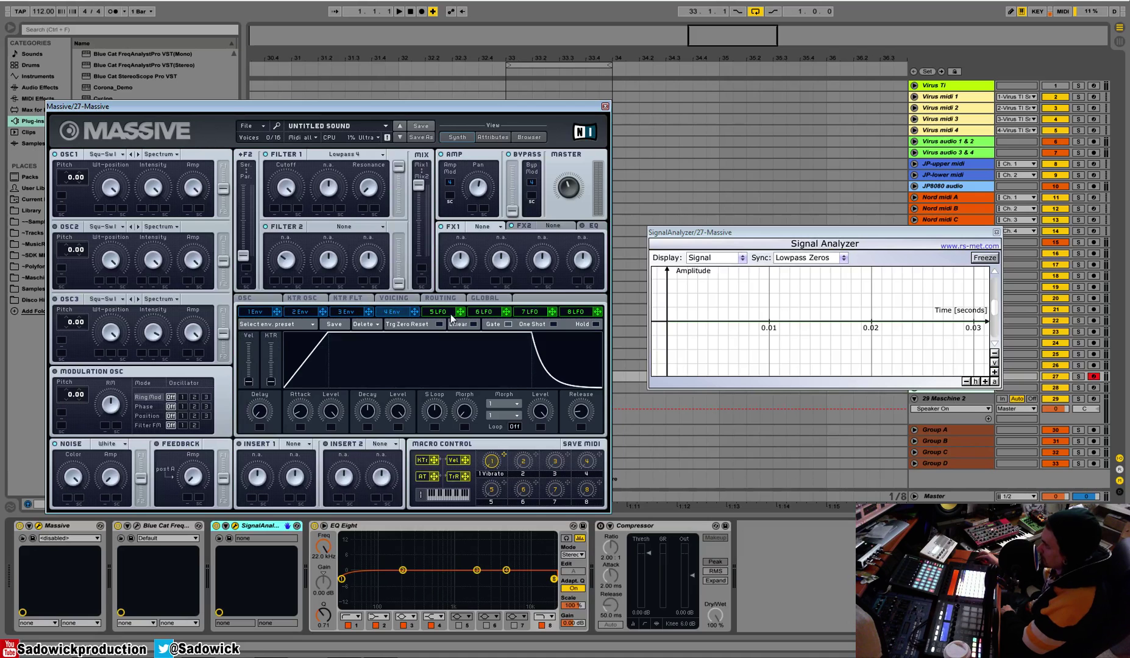
{"action": "left_click", "coordinate": [451, 314]}
Try slot 5 as Performer and Stepper, revert it to LFO, and return to 1 Env
{"action": "left_click", "coordinate": [565, 322]}
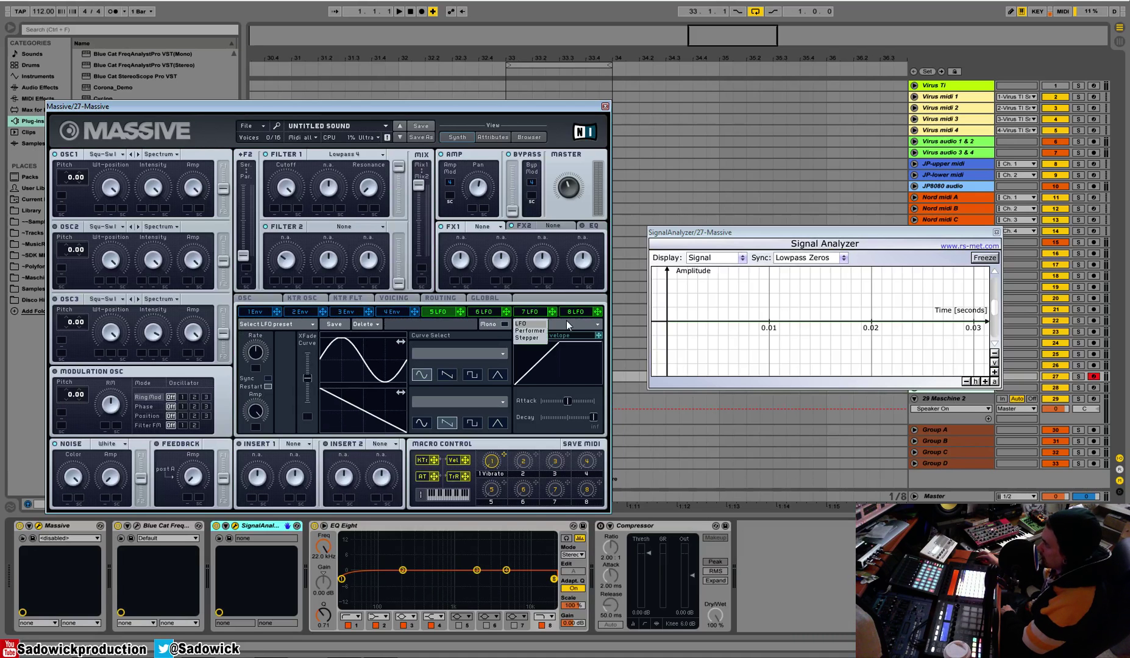
{"action": "left_click", "coordinate": [544, 330]}
{"action": "left_click", "coordinate": [546, 325]}
{"action": "left_click", "coordinate": [541, 338]}
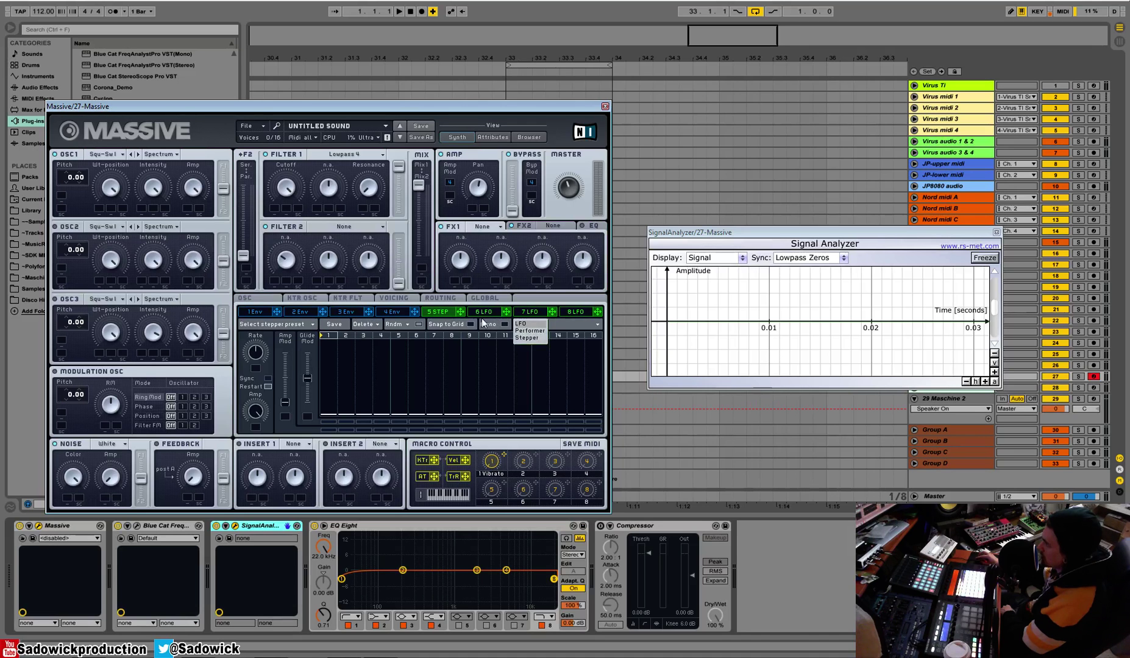
{"action": "left_click", "coordinate": [528, 324]}
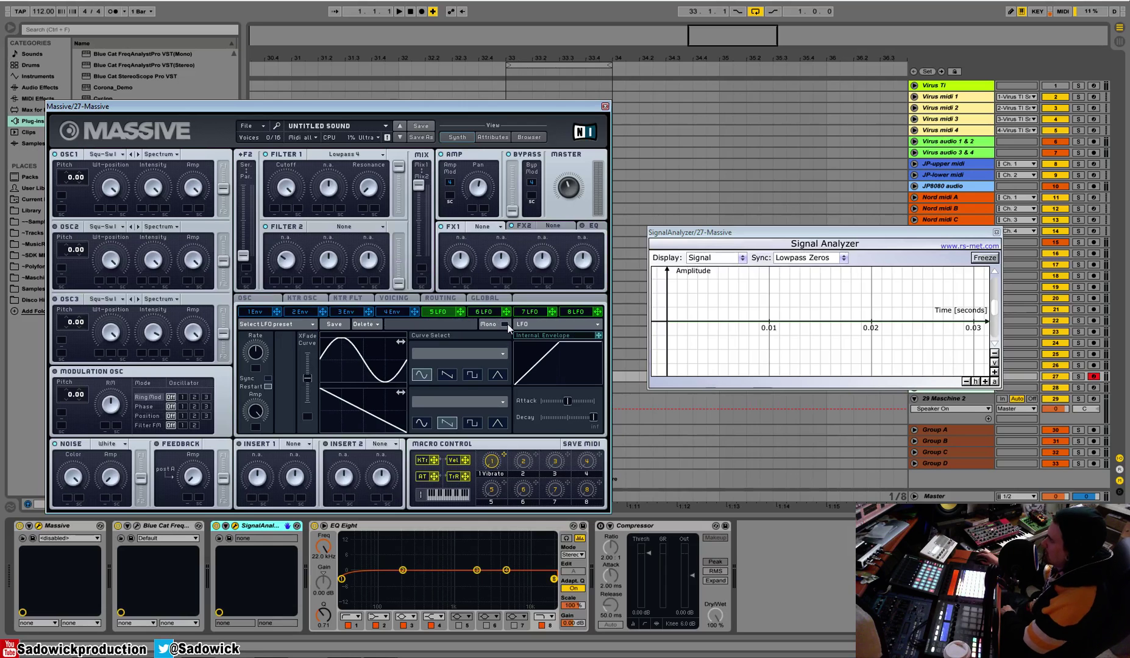
{"action": "left_click", "coordinate": [257, 310]}
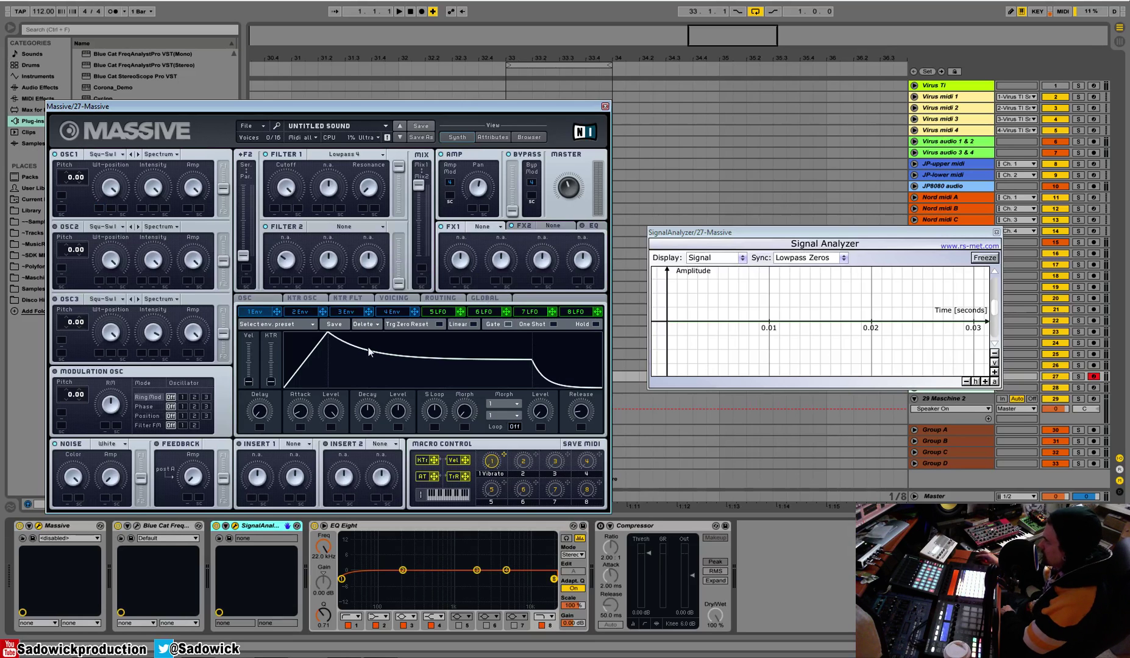
View the 2 Env and 3 Env pages, then switch Modulation OSC to Filter FM and back to Ring Mod
{"action": "left_click", "coordinate": [302, 311]}
{"action": "left_click", "coordinate": [345, 312]}
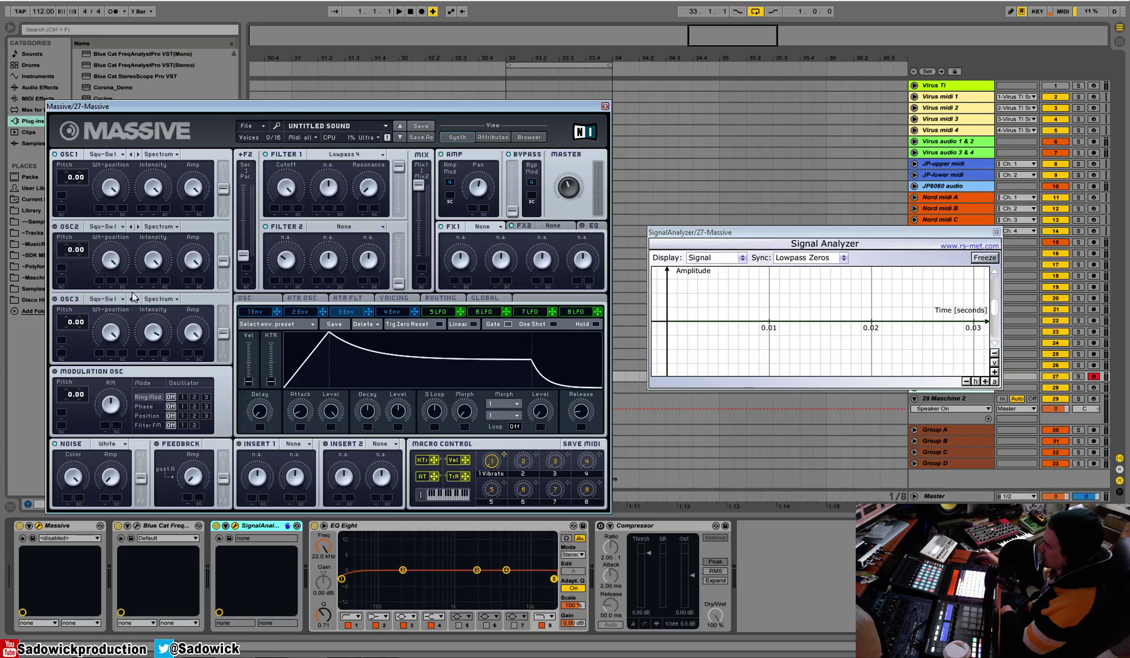
{"action": "left_click", "coordinate": [189, 427]}
{"action": "left_click", "coordinate": [184, 397]}
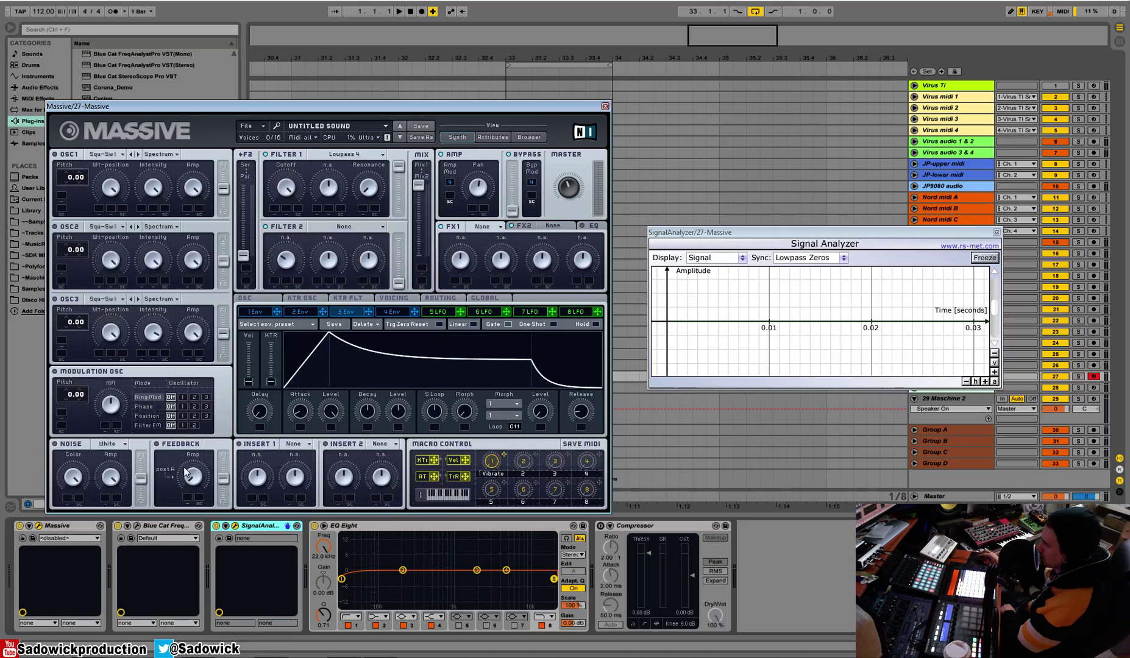
{"action": "left_click", "coordinate": [308, 446]}
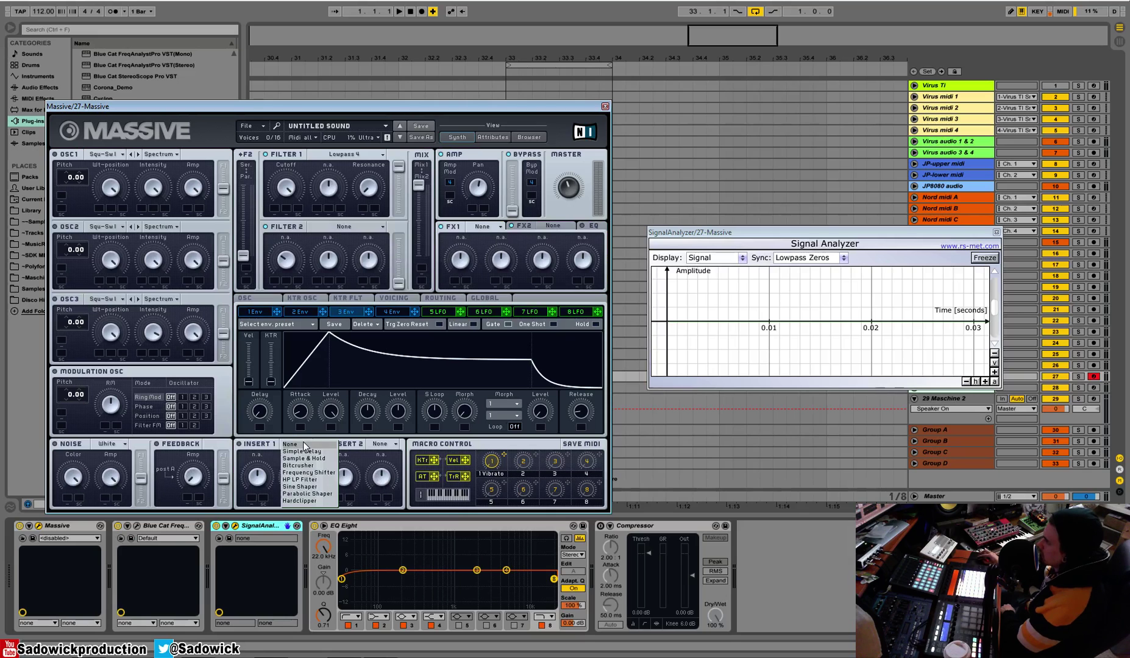
{"action": "left_click", "coordinate": [303, 446]}
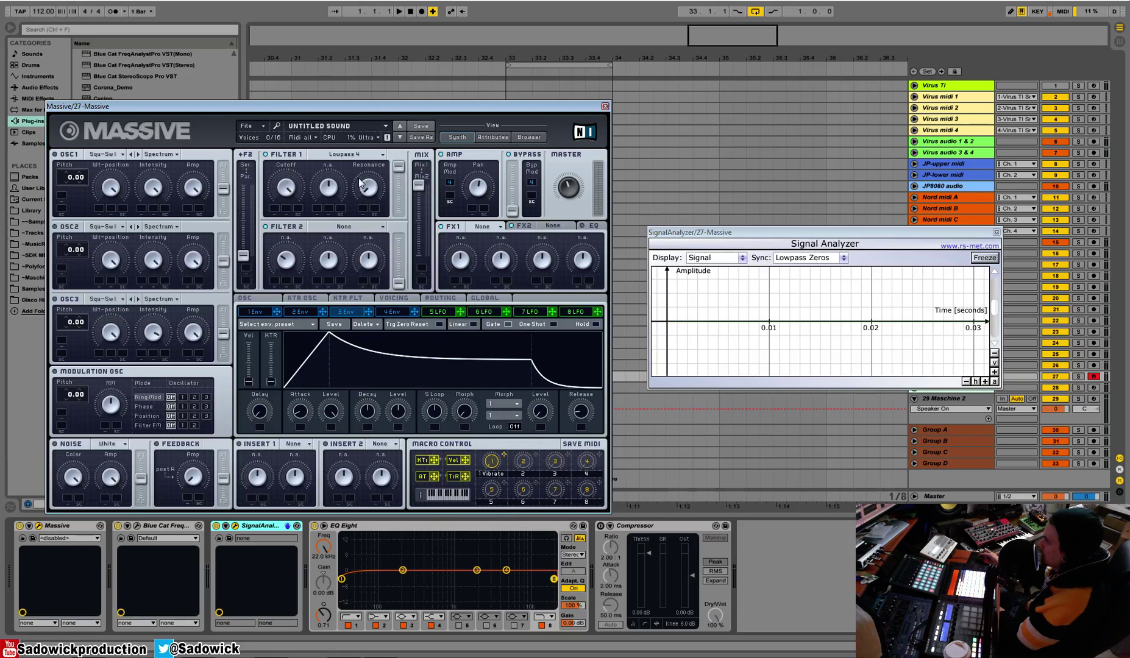
Start a new blank sound, then check the File menu and CPU quality options without changing them
{"action": "left_click", "coordinate": [257, 125]}
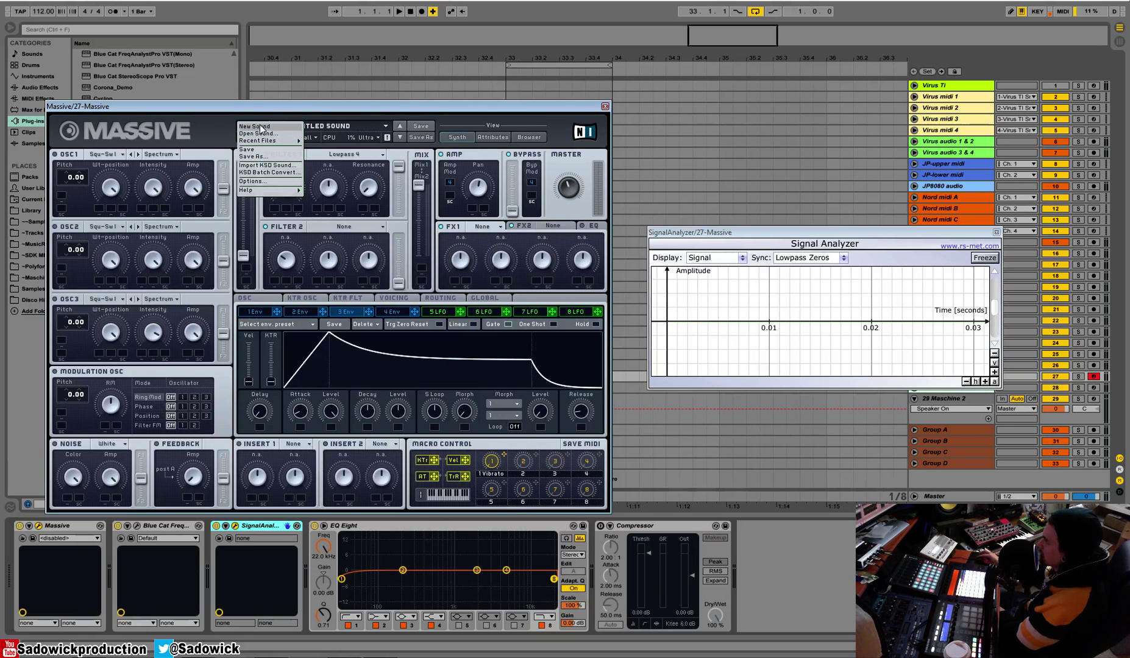
{"action": "left_click", "coordinate": [260, 127]}
{"action": "left_click", "coordinate": [255, 124]}
{"action": "left_click", "coordinate": [254, 132]}
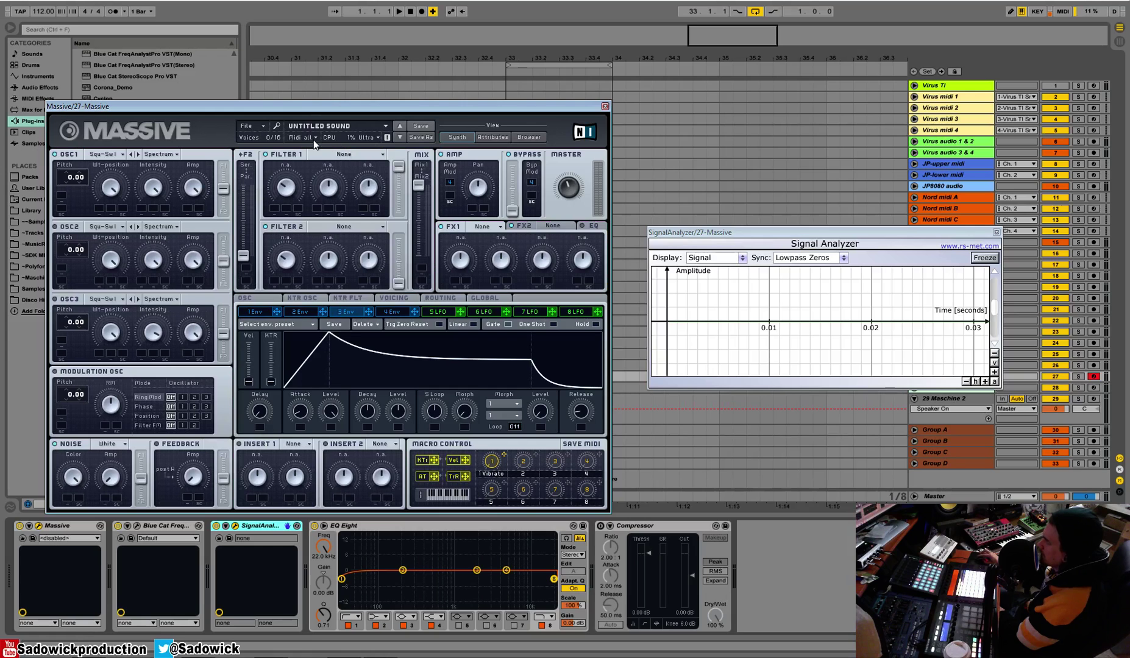
{"action": "left_click", "coordinate": [373, 139]}
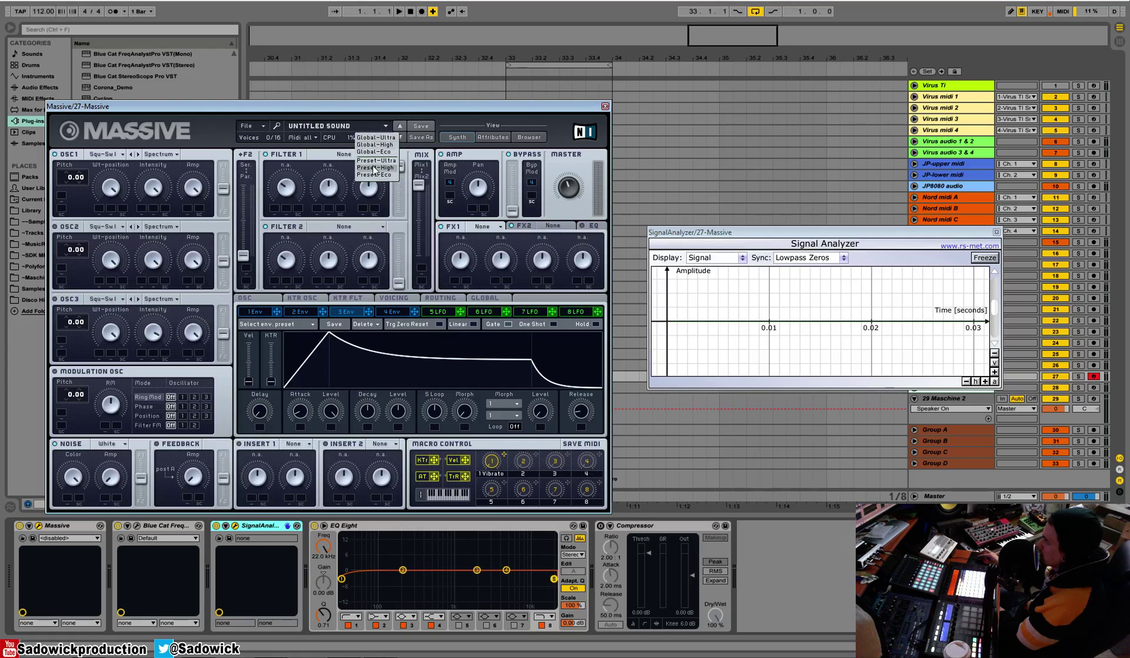
{"action": "left_click", "coordinate": [202, 132]}
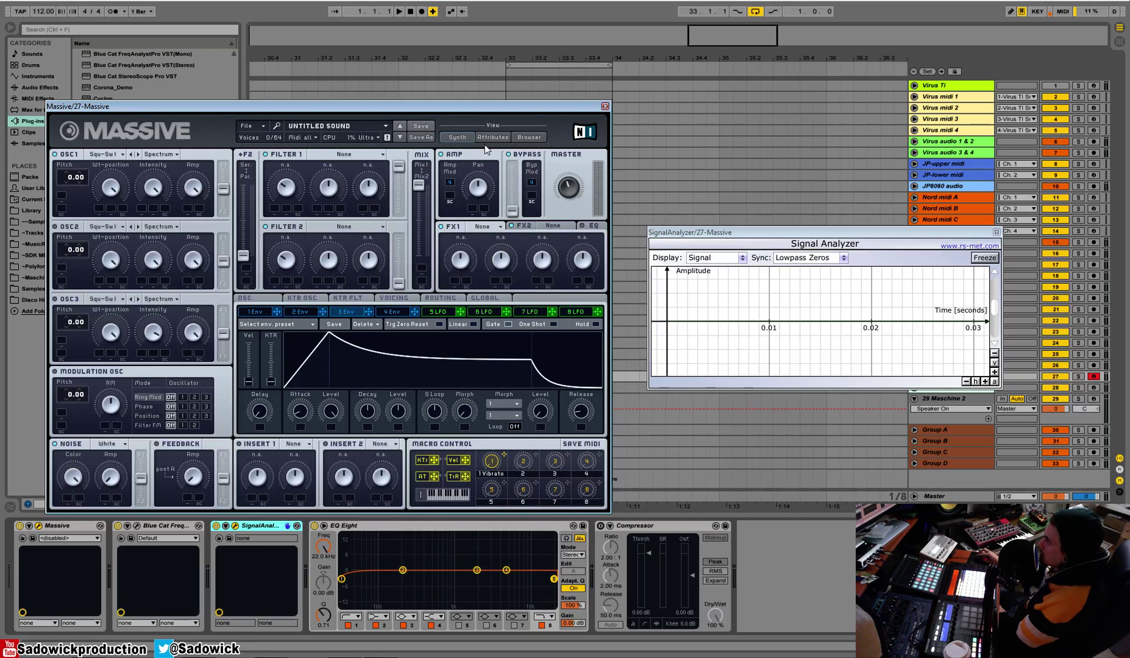
{"action": "left_click", "coordinate": [529, 137]}
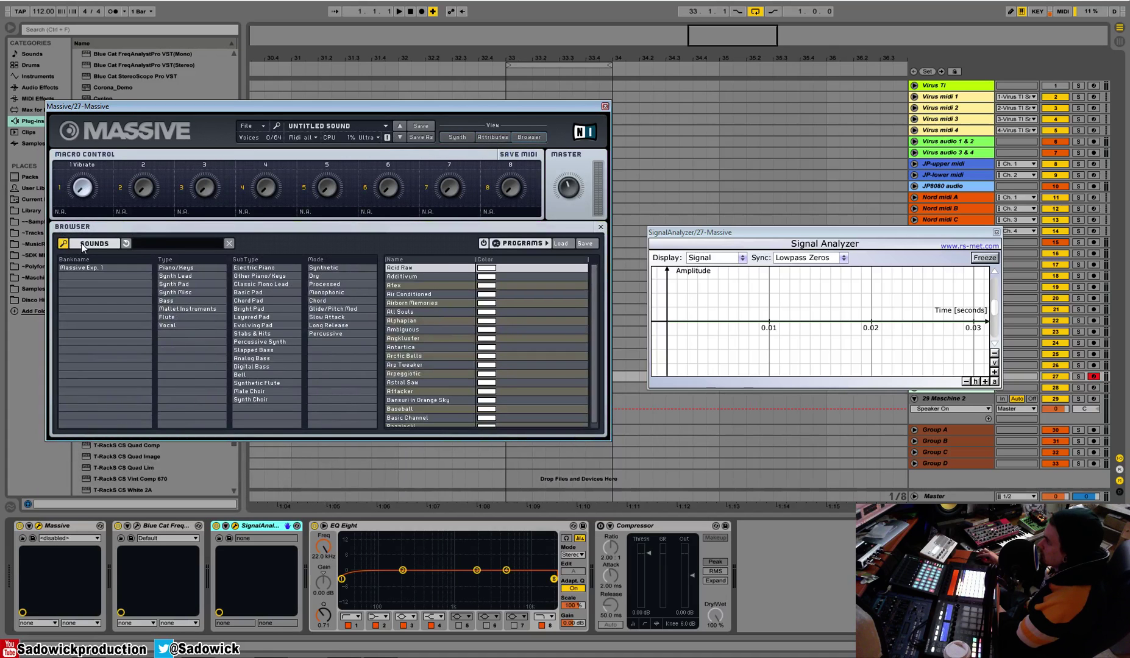
{"action": "left_click", "coordinate": [95, 244]}
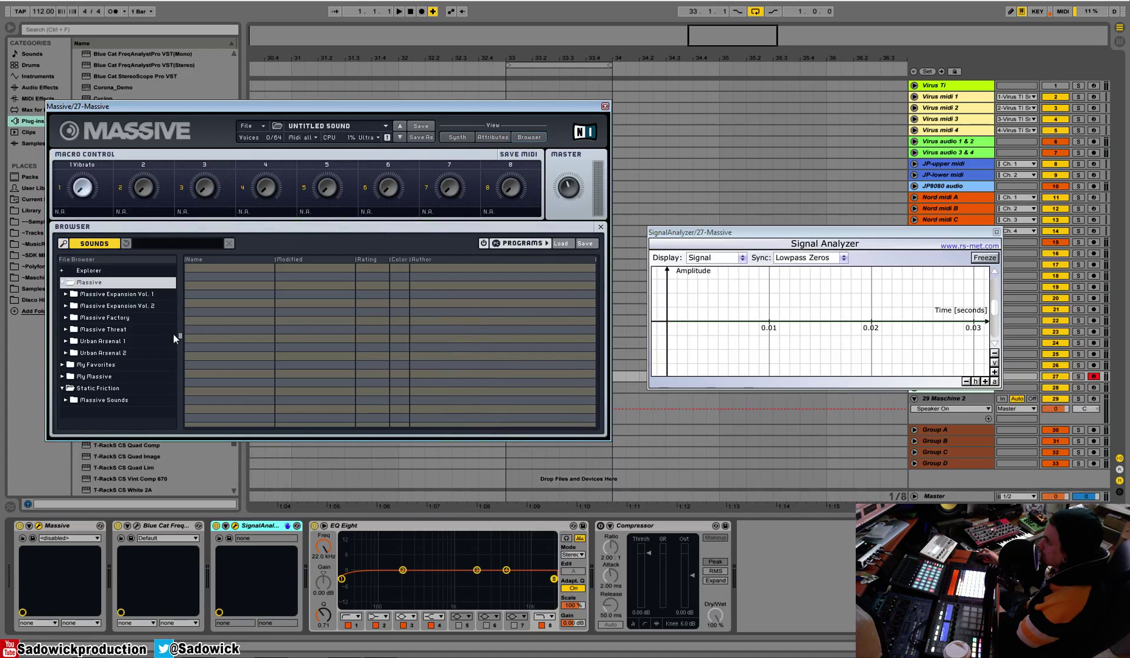
{"action": "left_click", "coordinate": [493, 138]}
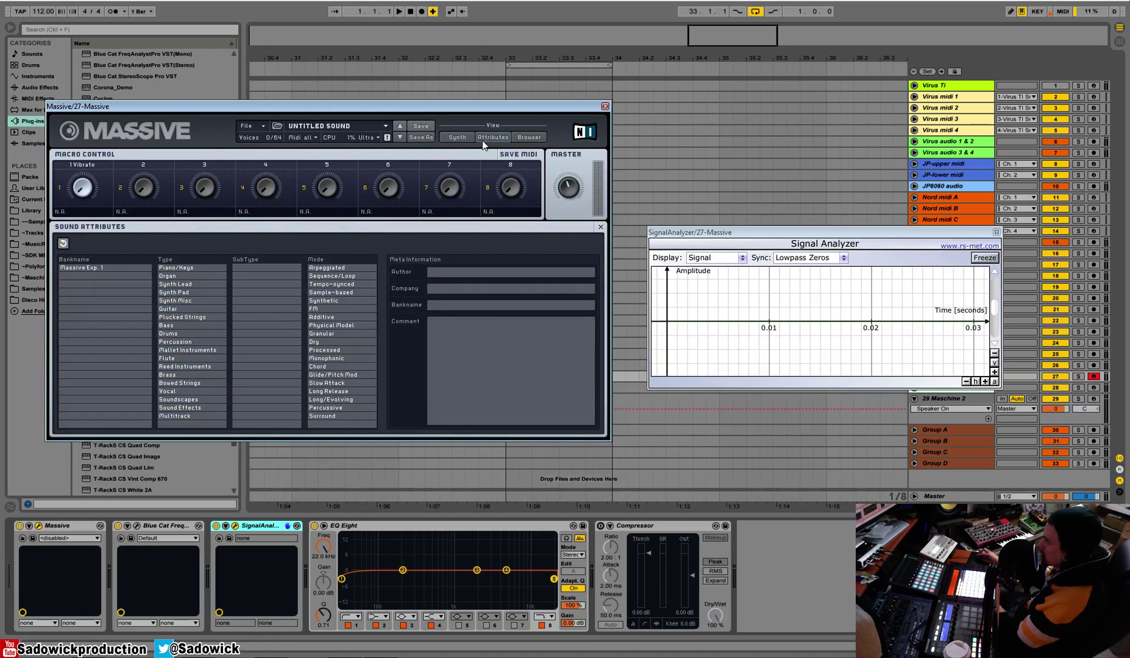
{"action": "left_click", "coordinate": [458, 137]}
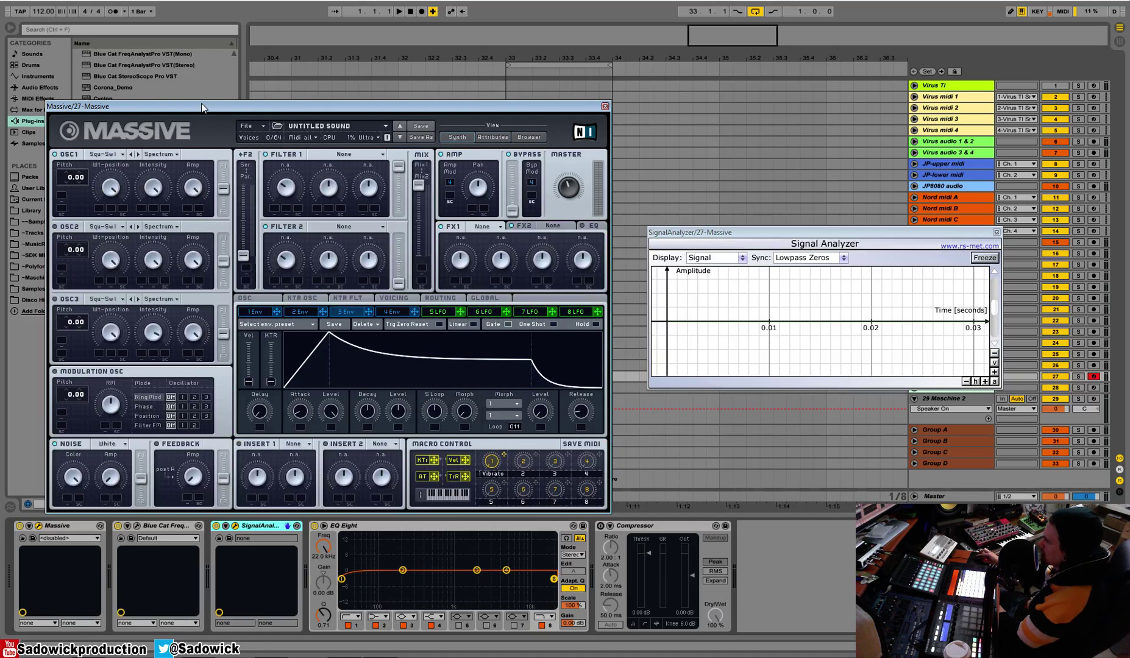